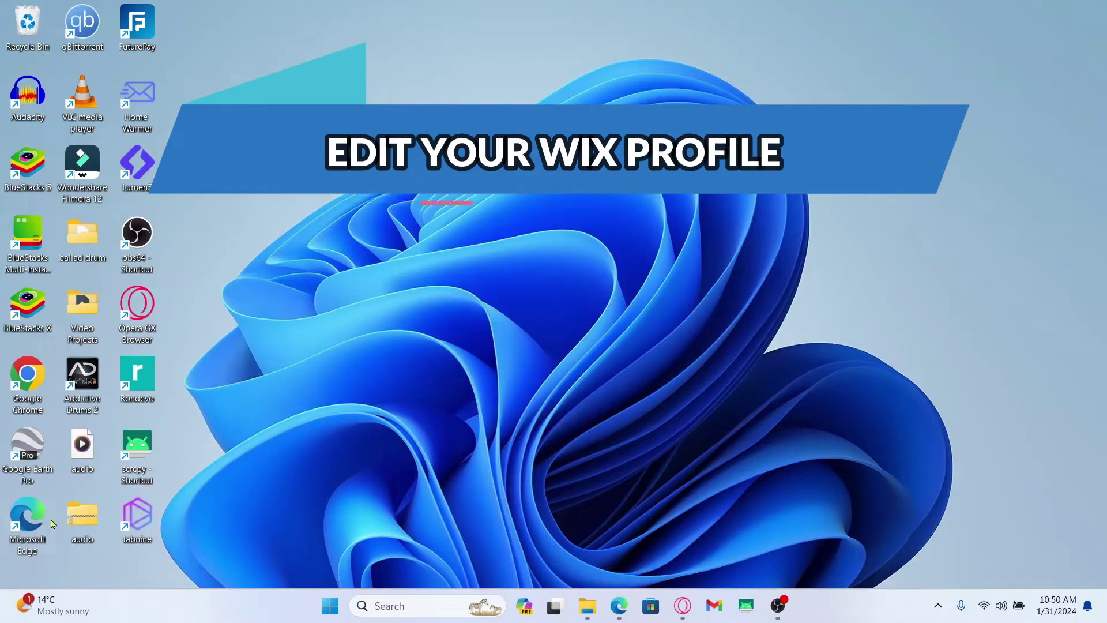
Launch Edge maximized and go to wix.com to reach the My Site 1 dashboard
double_click(27, 517)
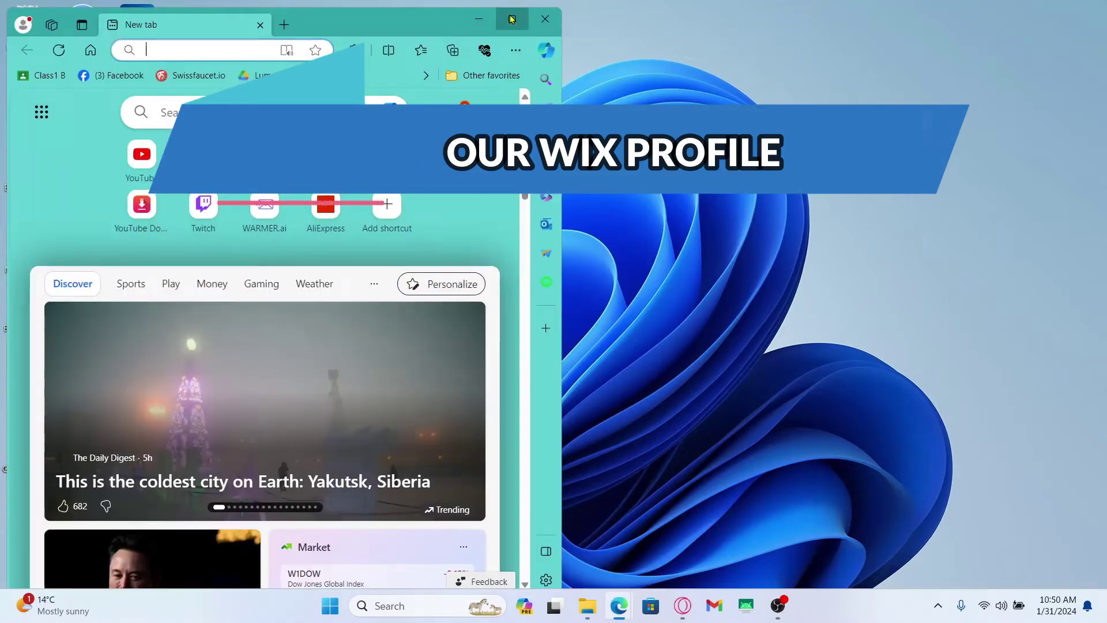
click(511, 19)
text(wix.com)
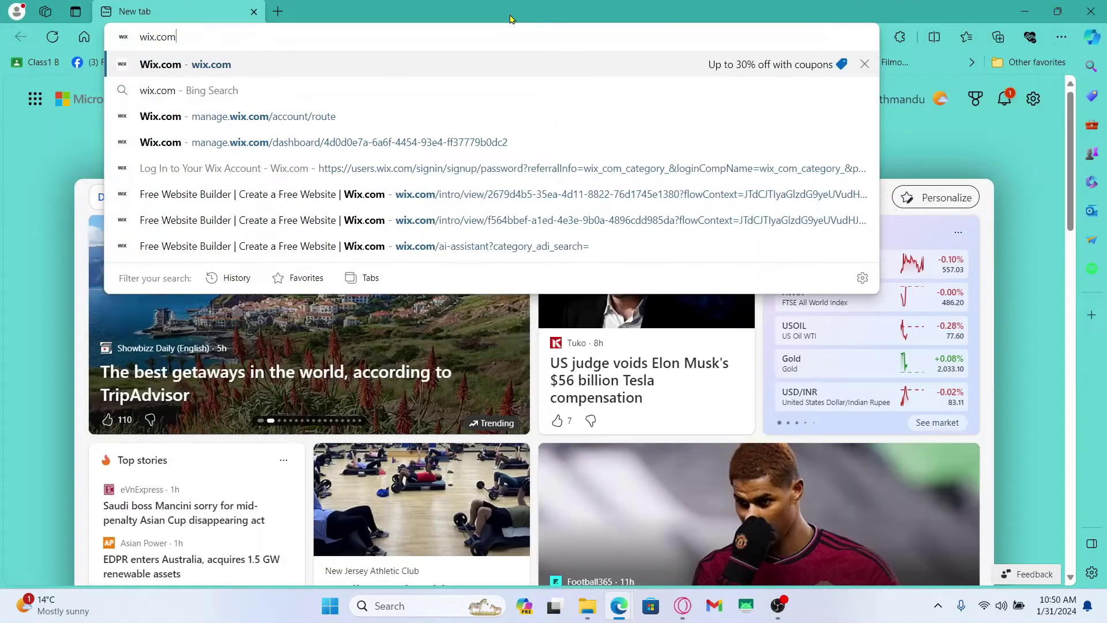
key(Return)
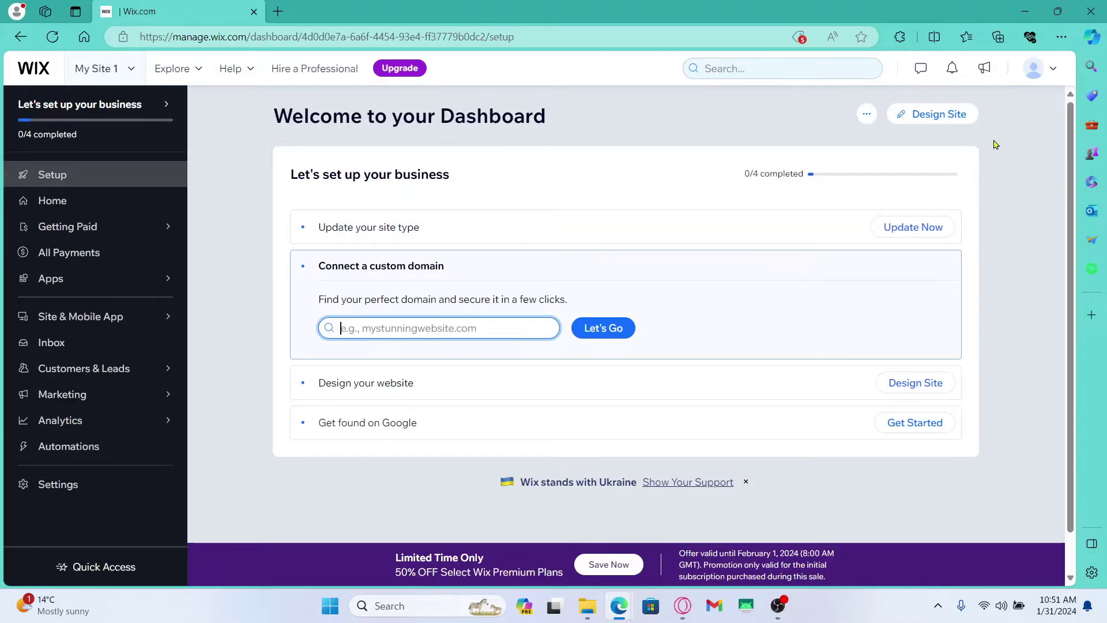
Go to Account Settings from the profile avatar menu
click(1047, 69)
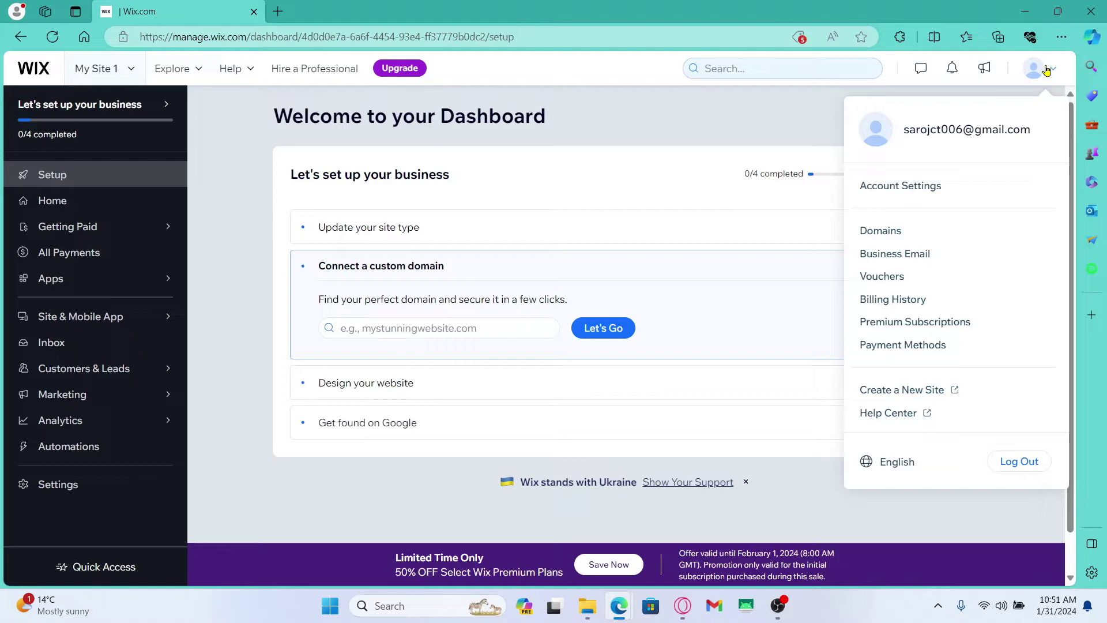
click(901, 186)
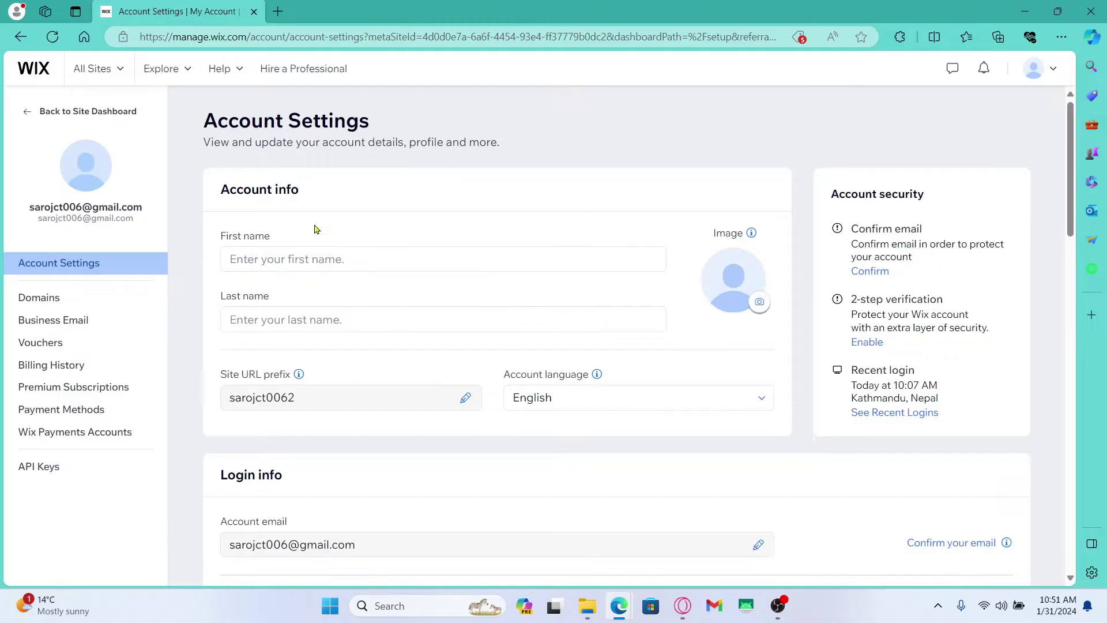
Trim the trailing digits from the Site URL prefix, leaving 'sarojct', and save
click(298, 259)
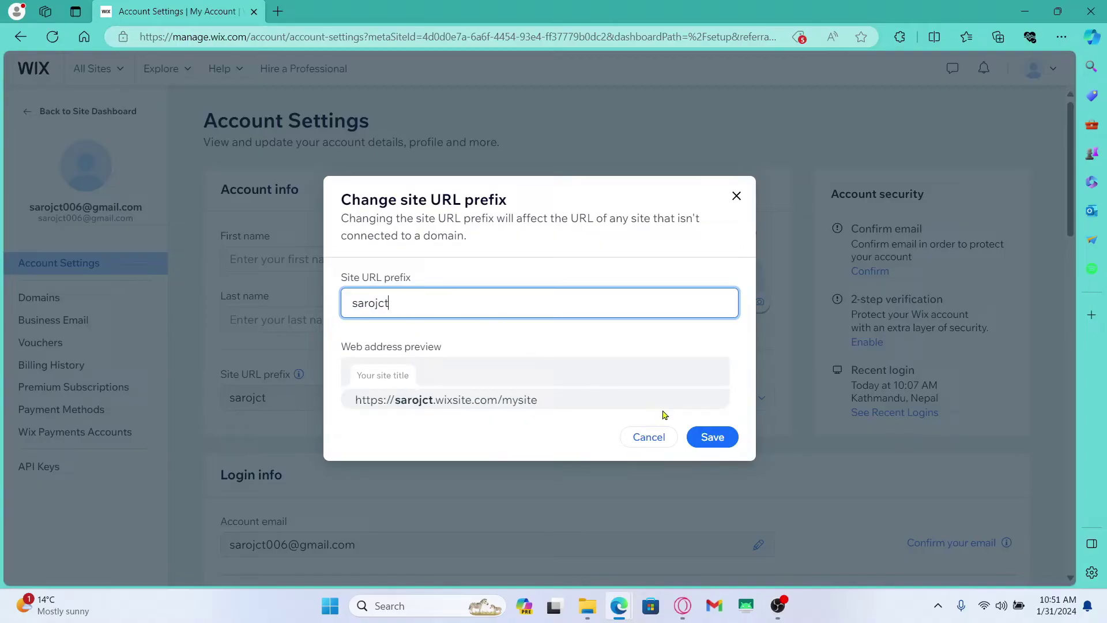
click(712, 437)
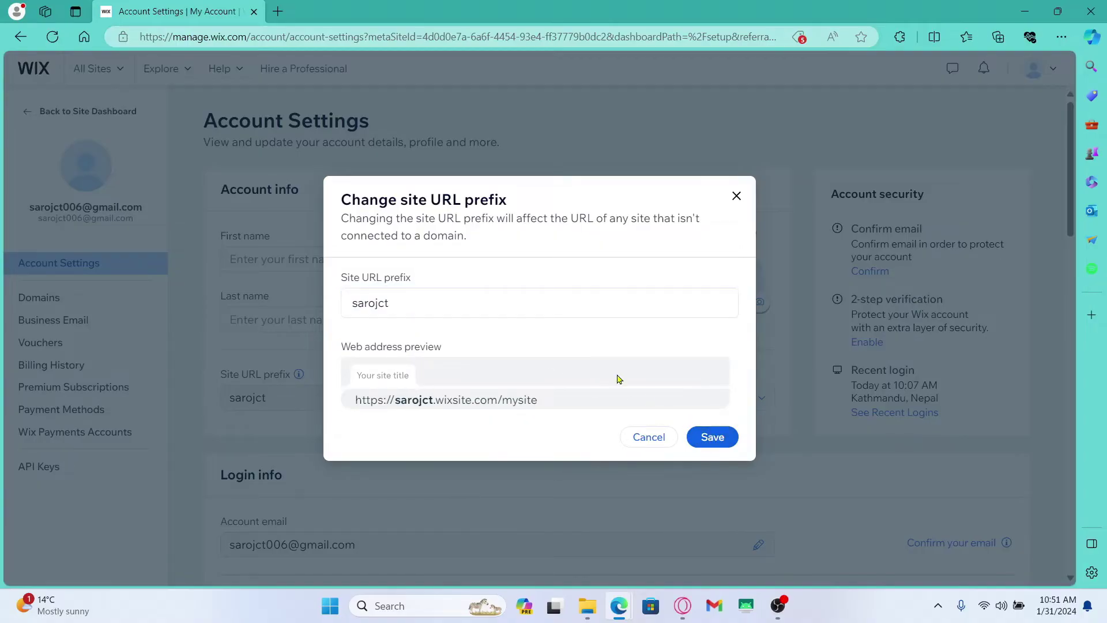
scroll(587, 323, down, 3)
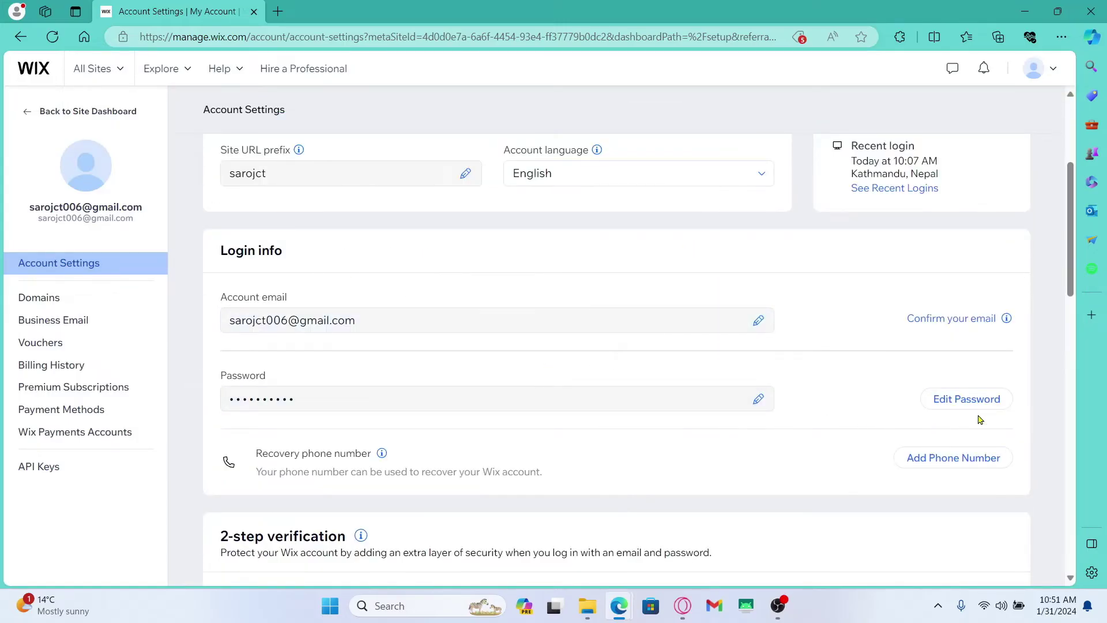
scroll(673, 405, down, 3)
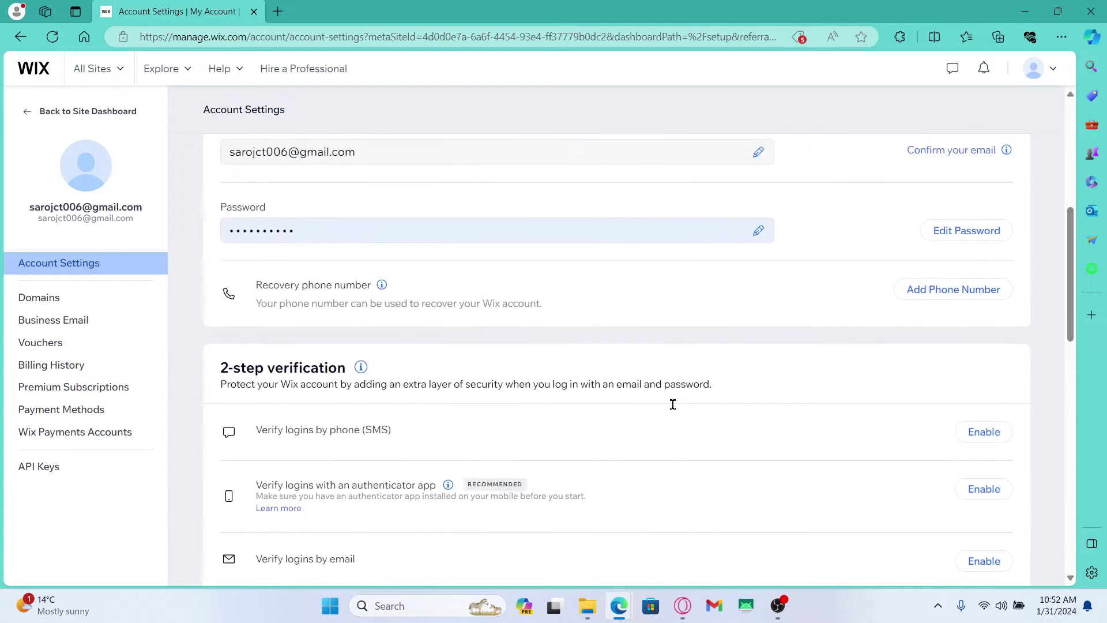
scroll(673, 405, down, 2)
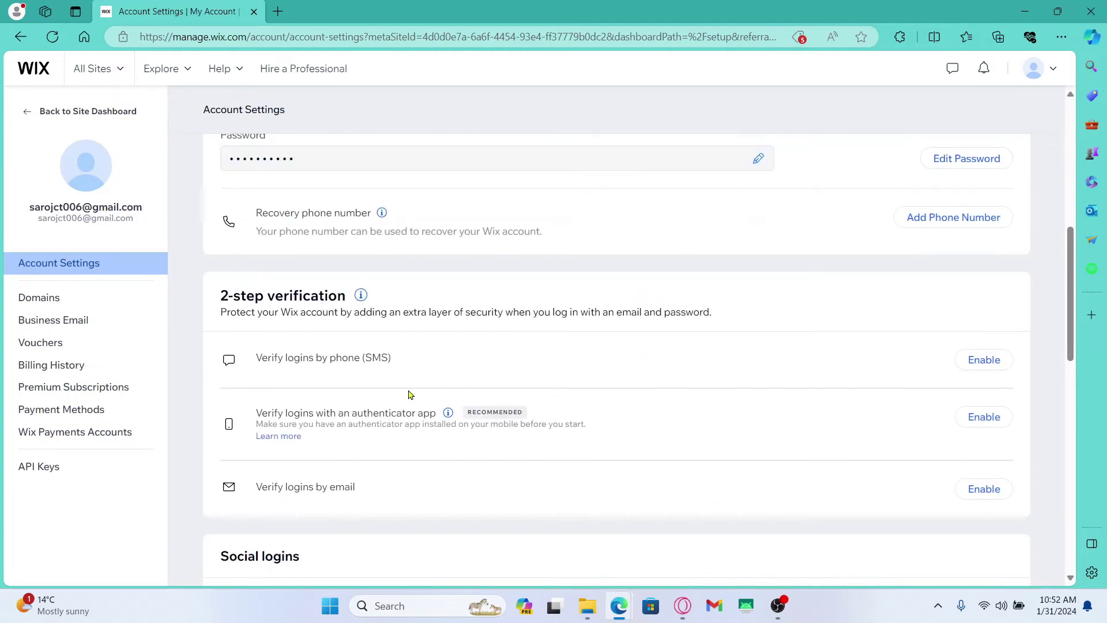
scroll(395, 369, down, 2)
scroll(395, 370, down, 2)
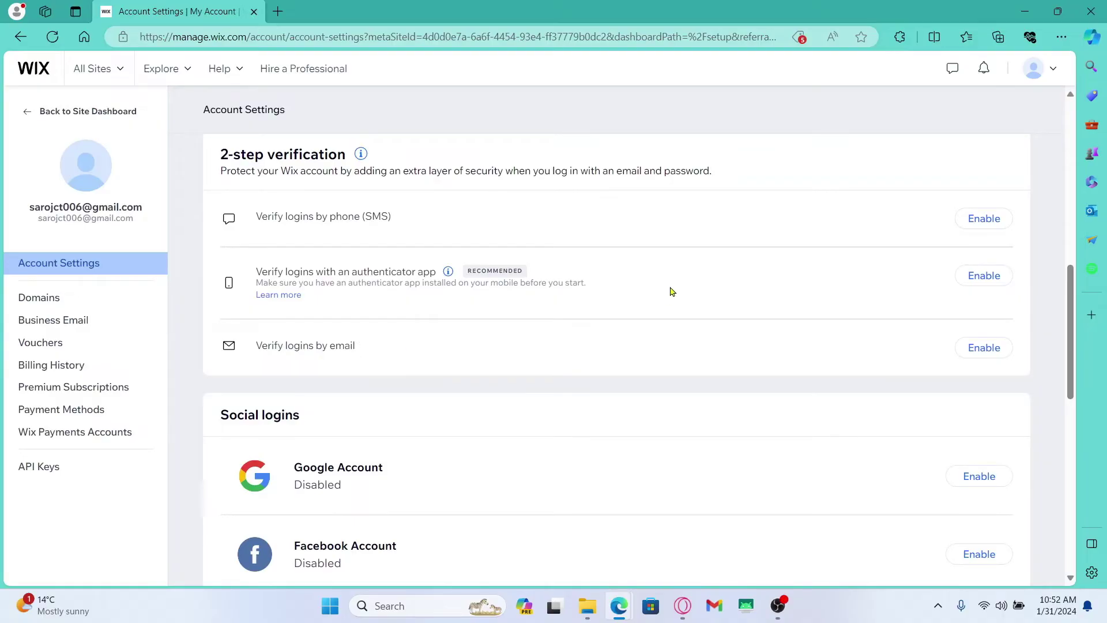
scroll(560, 426, down, 1)
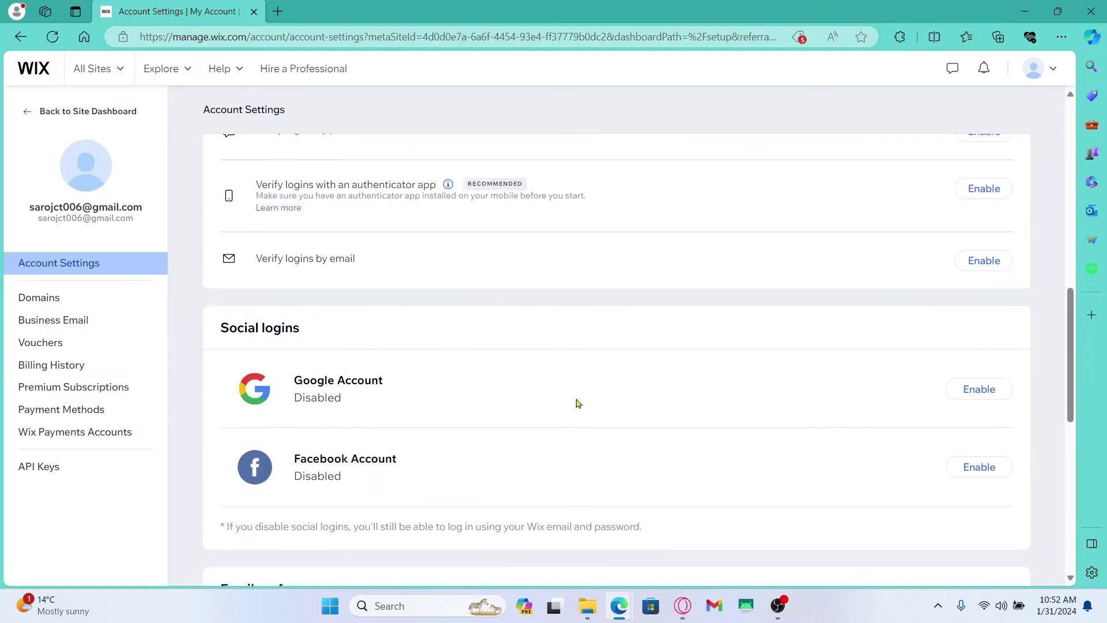
click(979, 389)
scroll(678, 491, down, 1)
scroll(678, 490, down, 3)
scroll(679, 491, down, 2)
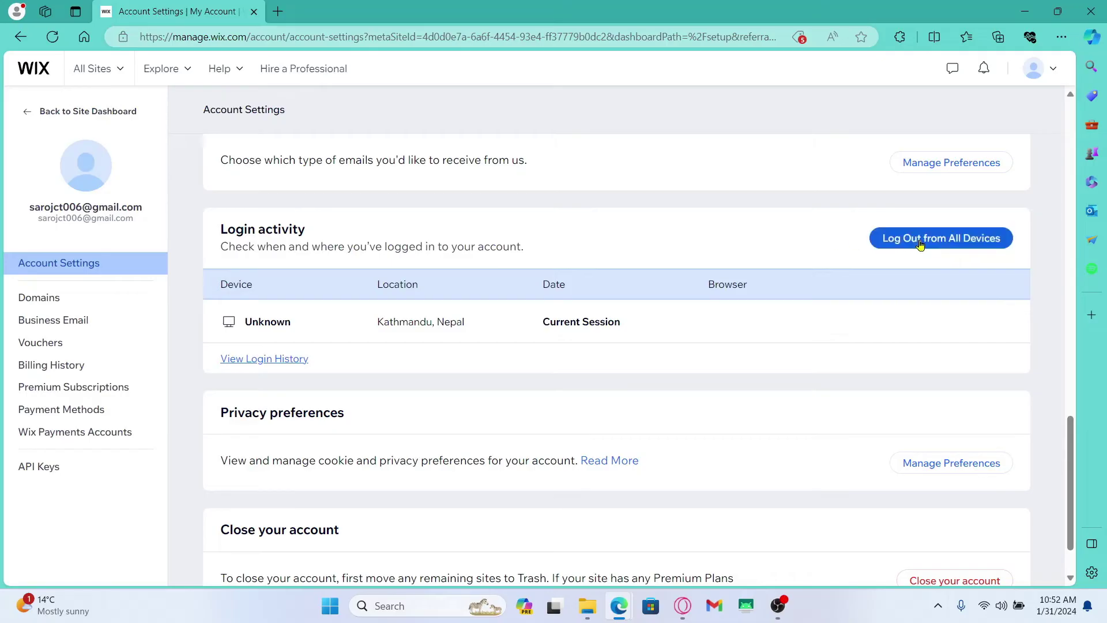
scroll(837, 409, down, 1)
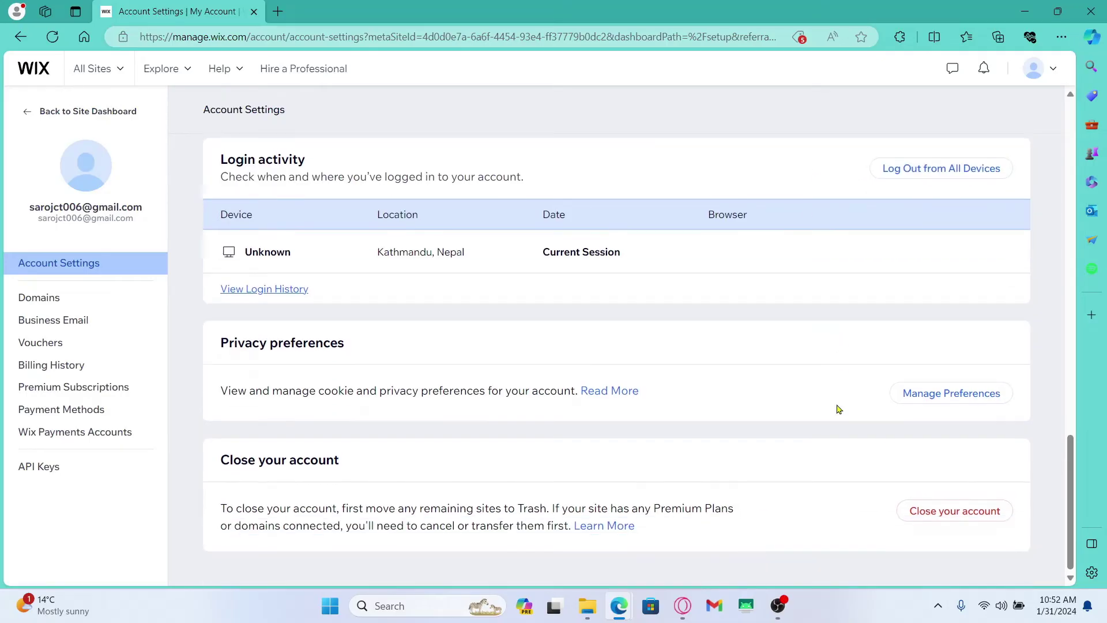